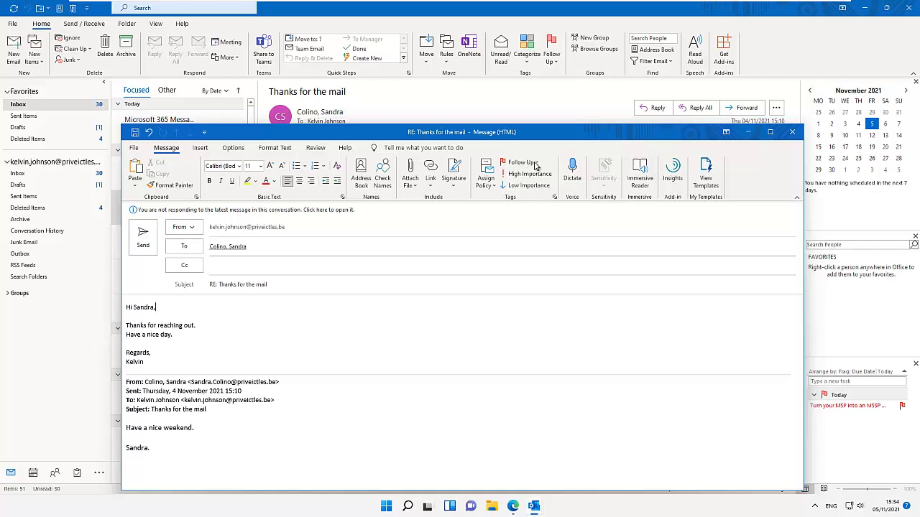
Open the custom follow-up flag settings for the reply and review the available Flag to choices for yourself
left_click(535, 164)
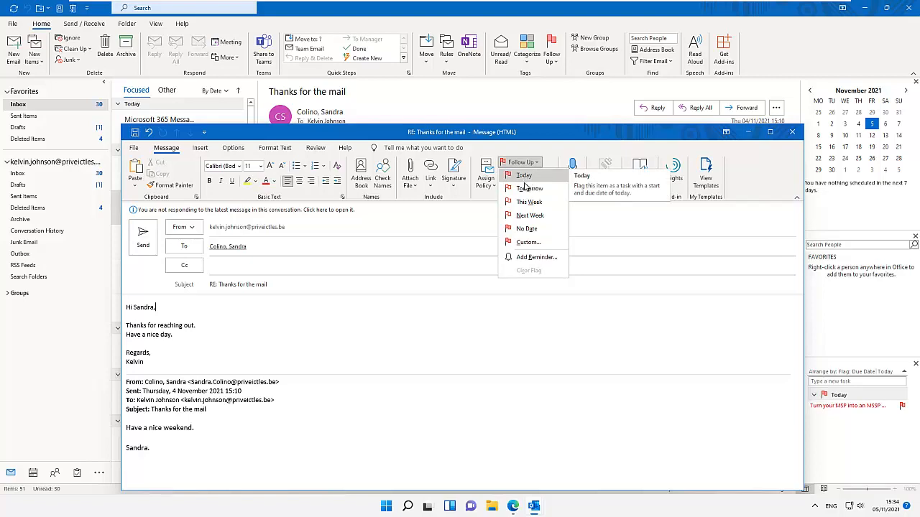
left_click(527, 244)
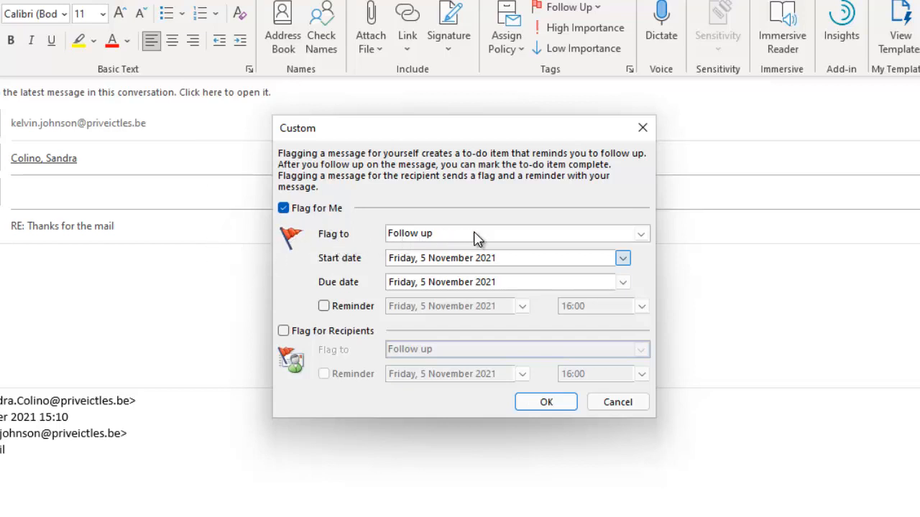
left_click(641, 237)
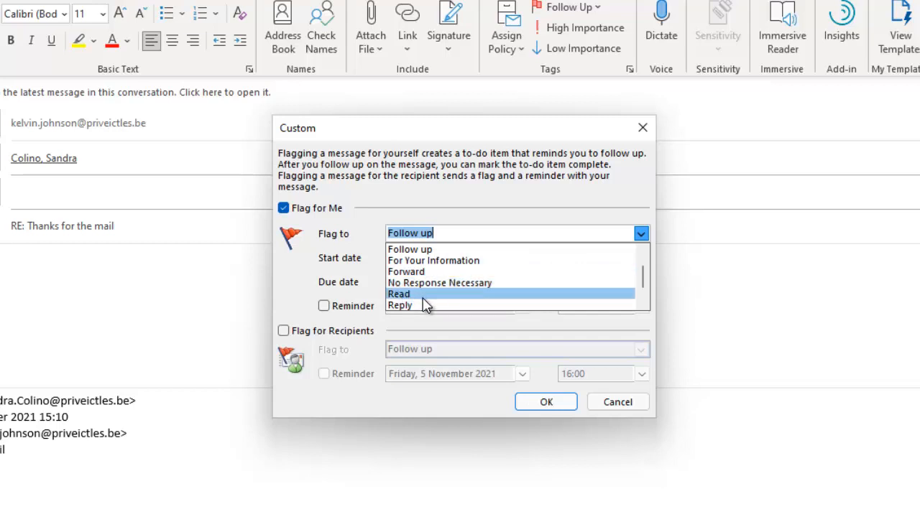
left_click_drag(642, 288, 643, 297)
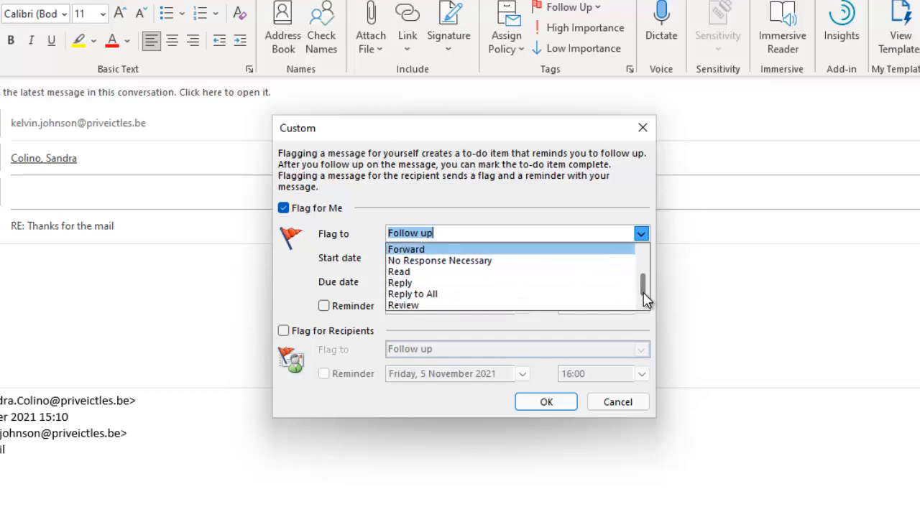
left_click(429, 208)
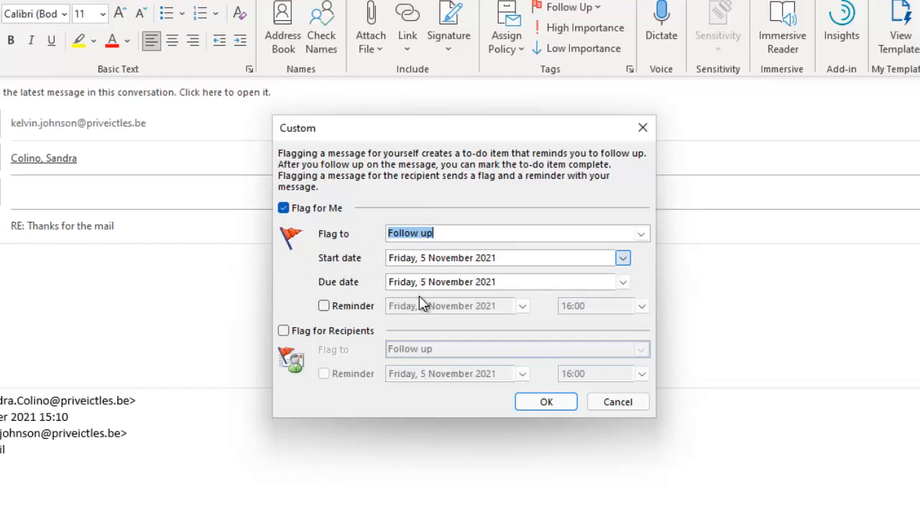
Add a reminder to your own follow-up flag for Monday, 8 November 2021 at 13:00
left_click(328, 307)
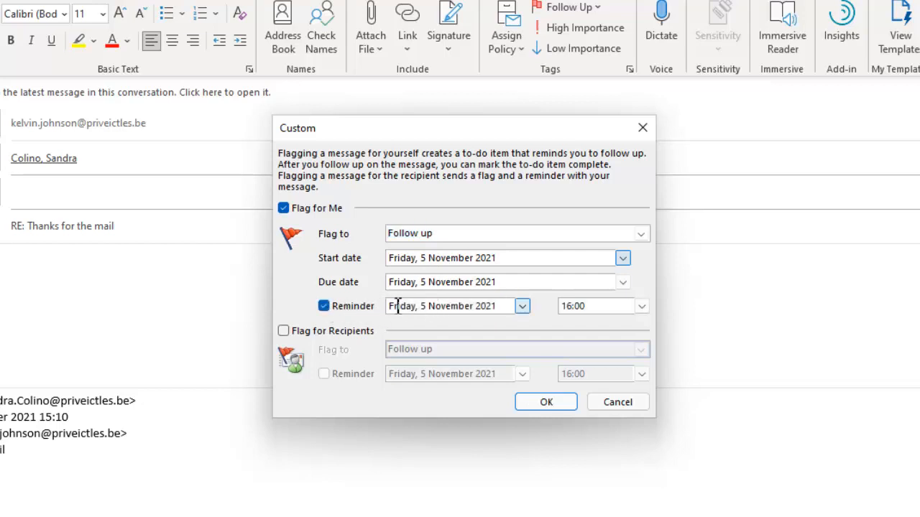
left_click(521, 307)
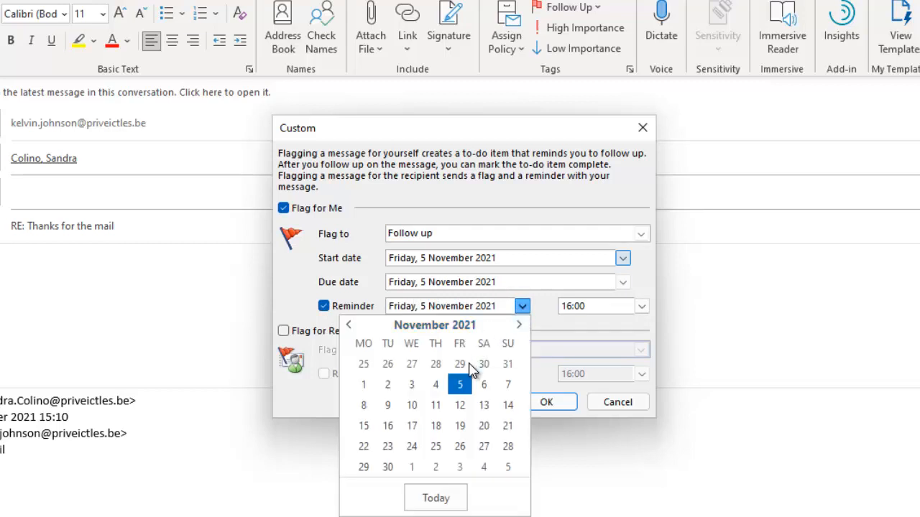
left_click(364, 406)
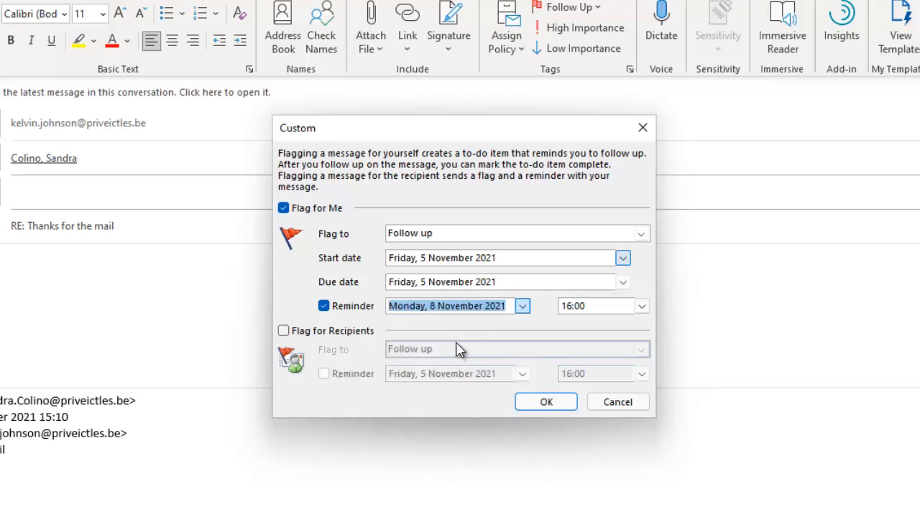
left_click(642, 307)
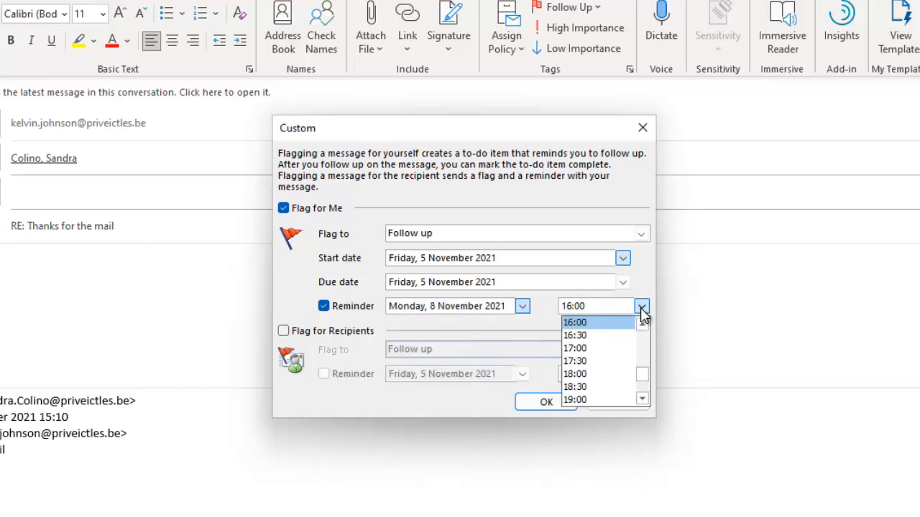
left_click(642, 325)
left_click(643, 325)
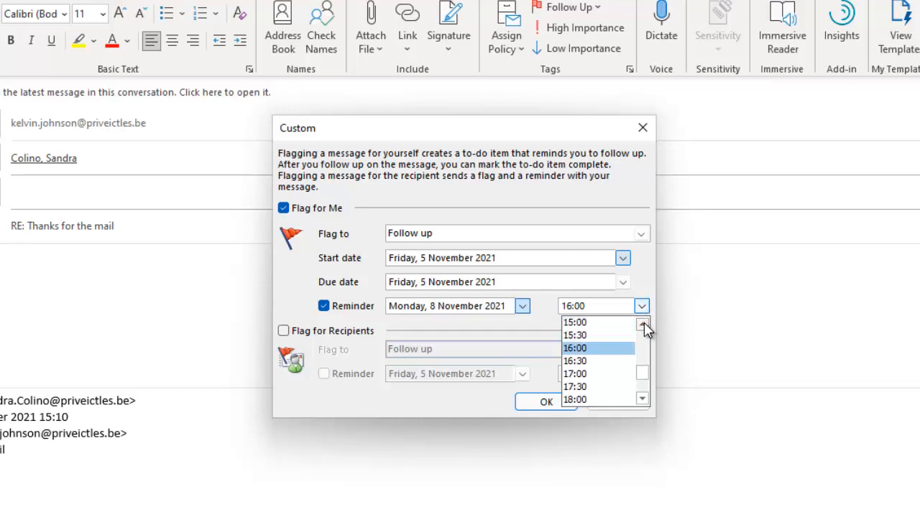
left_click(643, 325)
left_click(642, 325)
left_click(643, 325)
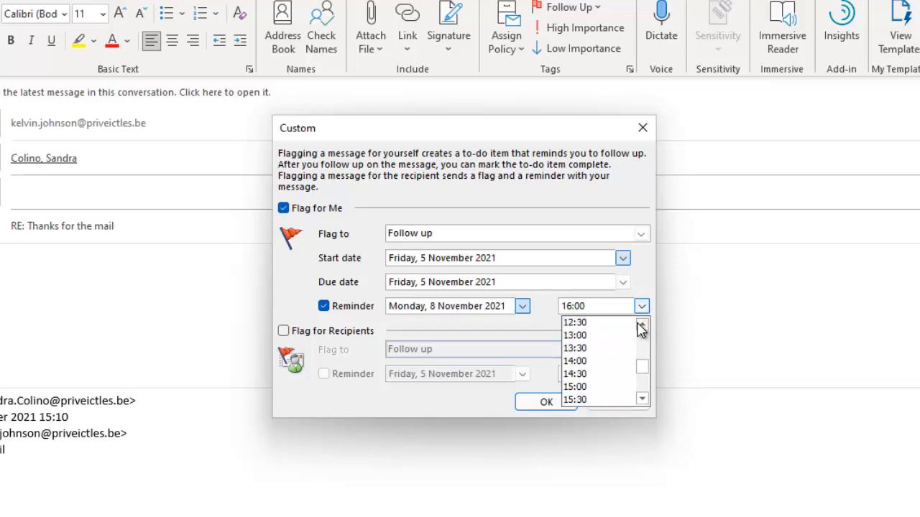
left_click(579, 335)
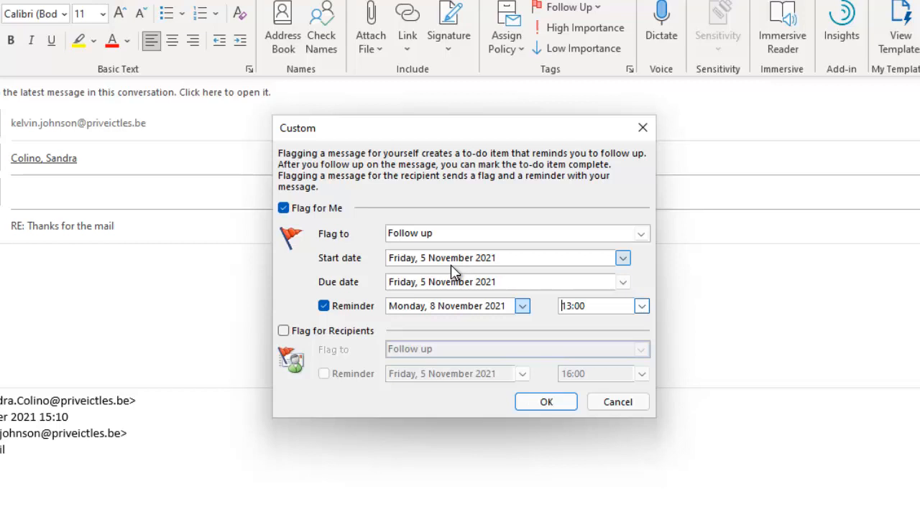
Flag the message for recipients as Follow up and enable the recipients' reminder
left_click(300, 335)
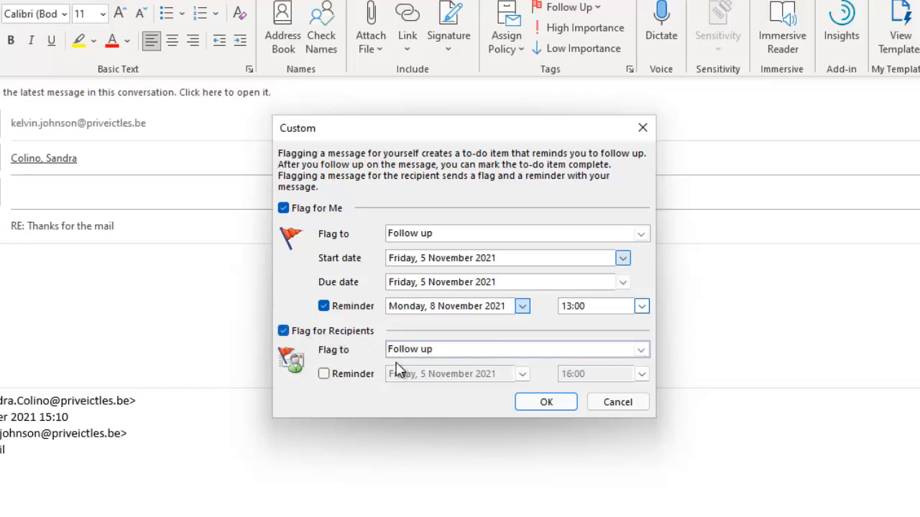
left_click(640, 352)
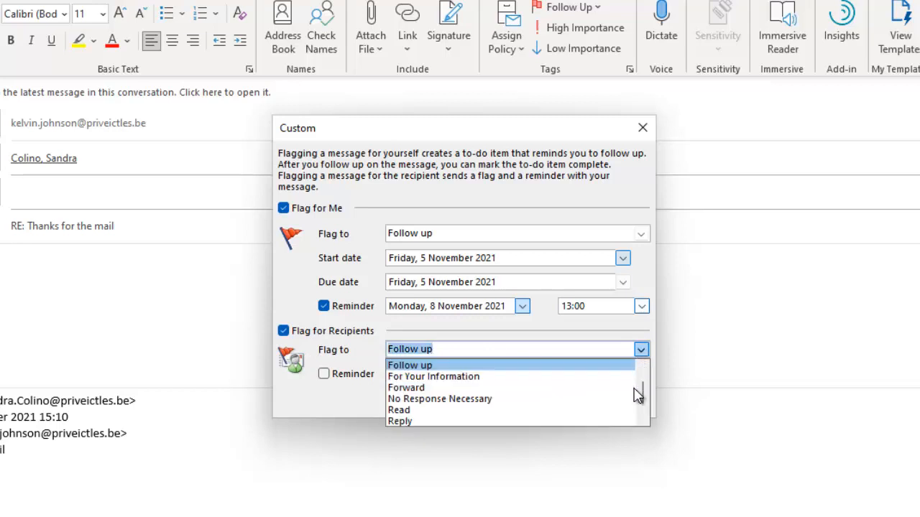
left_click(639, 349)
left_click(359, 378)
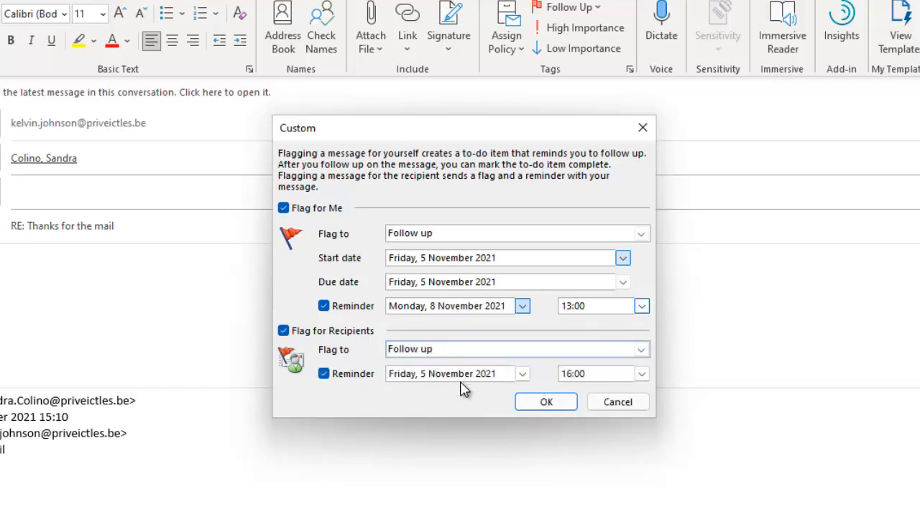
Set the recipients' reminder to Monday, 8 November 2021 at 10:00
left_click(522, 374)
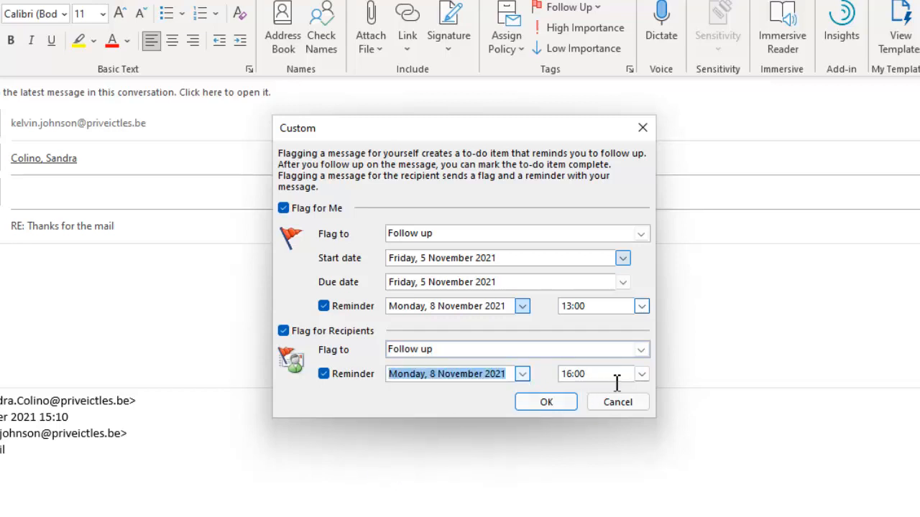
left_click(642, 375)
left_click(643, 413)
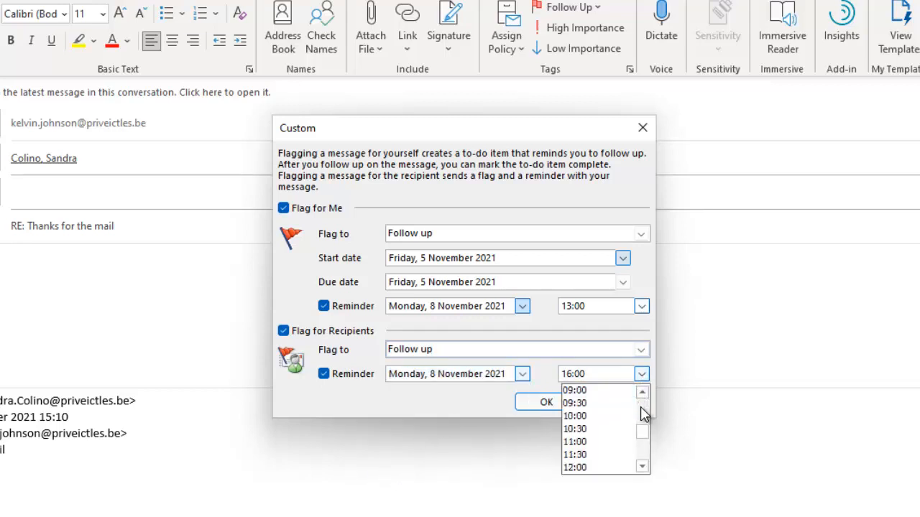
left_click(641, 467)
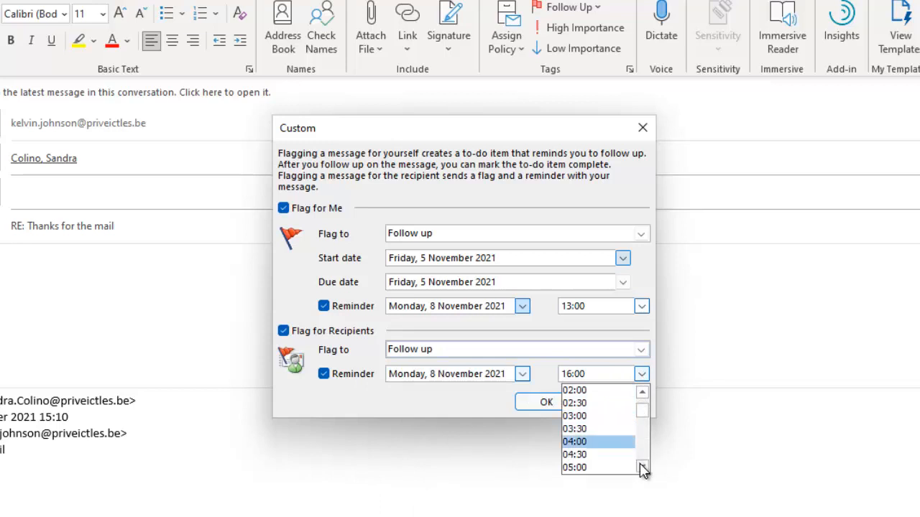
left_click(641, 467)
left_click(641, 467)
left_click(641, 467)
left_click(641, 467)
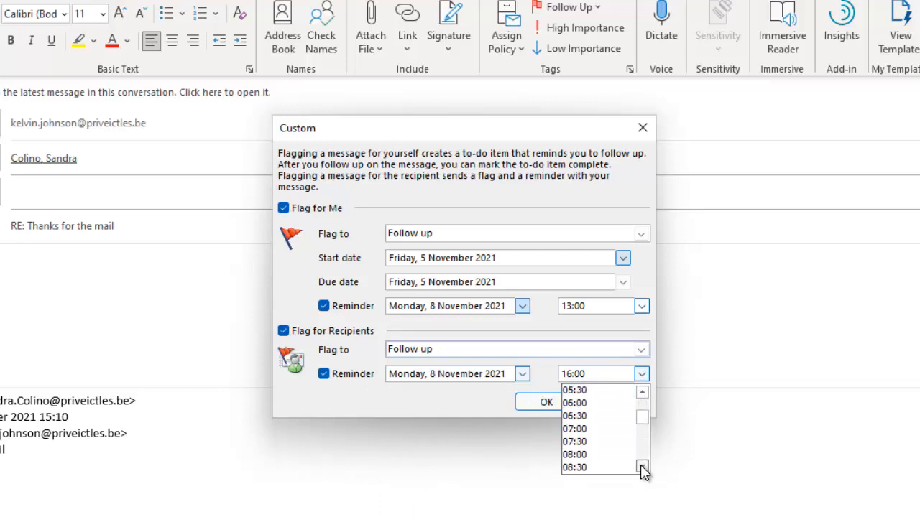
left_click(641, 467)
left_click(641, 467)
left_click(641, 467)
left_click(582, 468)
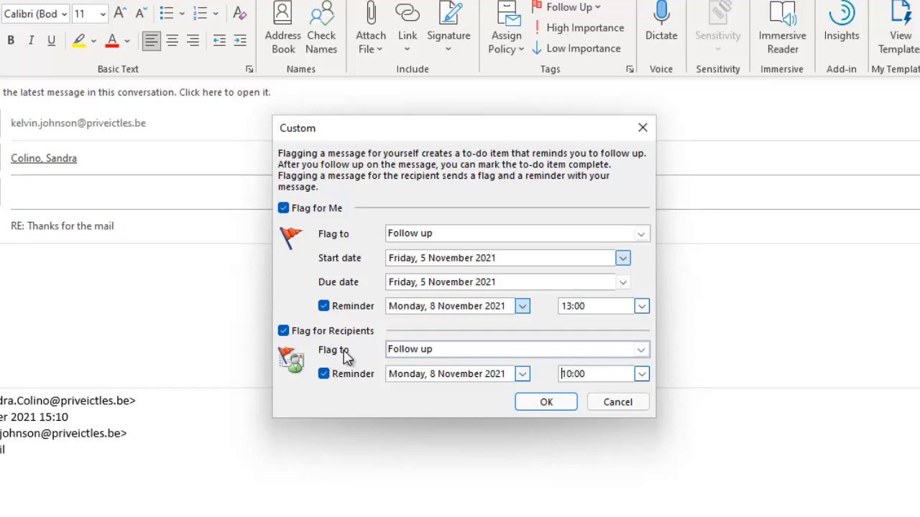
Turn off the recipients' reminder and remove the flag for recipients
left_click(324, 374)
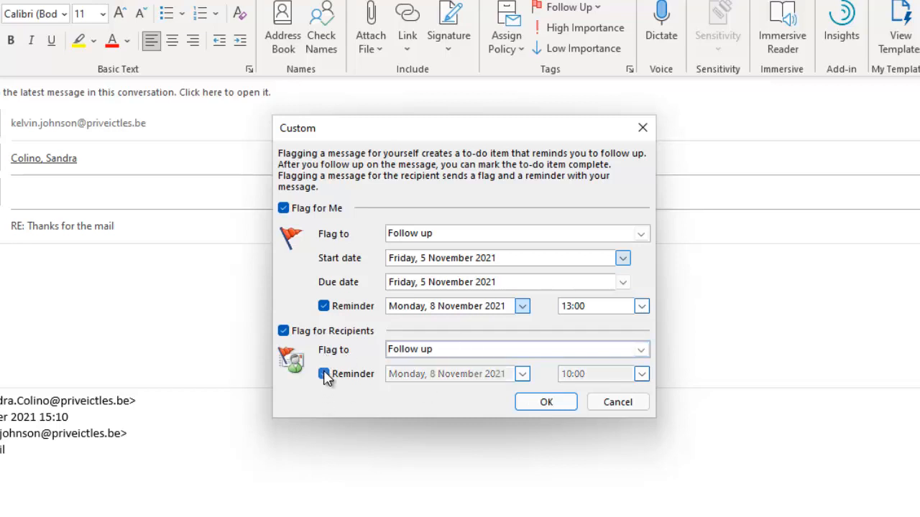
left_click(283, 332)
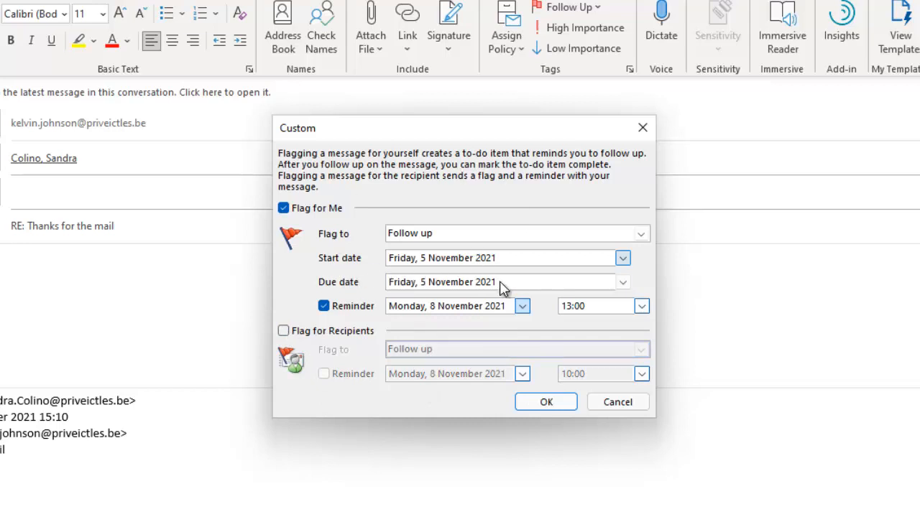
Set the due date of your own follow-up flag to Tuesday, 9 November 2021
left_click(623, 282)
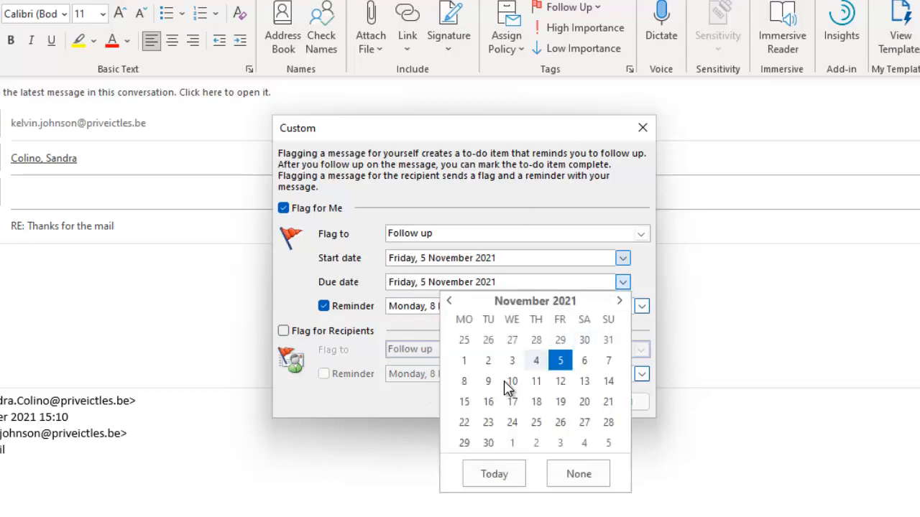
left_click(465, 381)
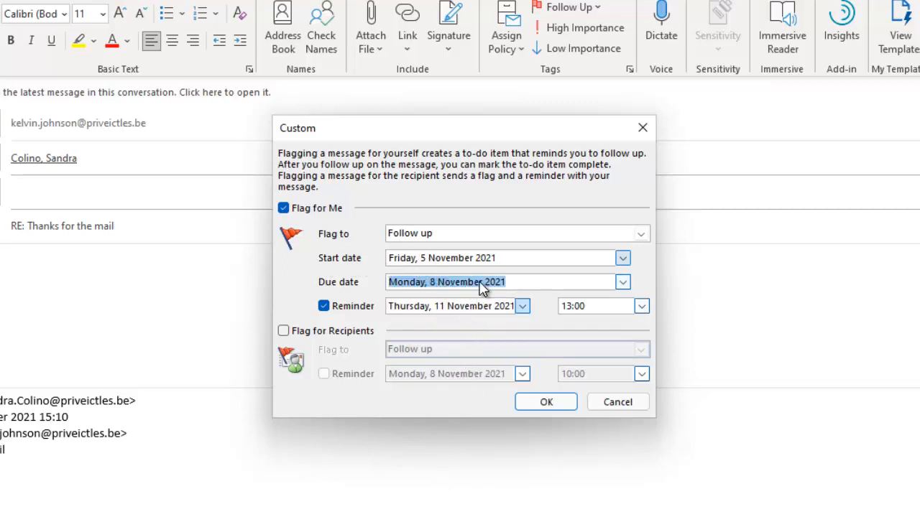
left_click(622, 282)
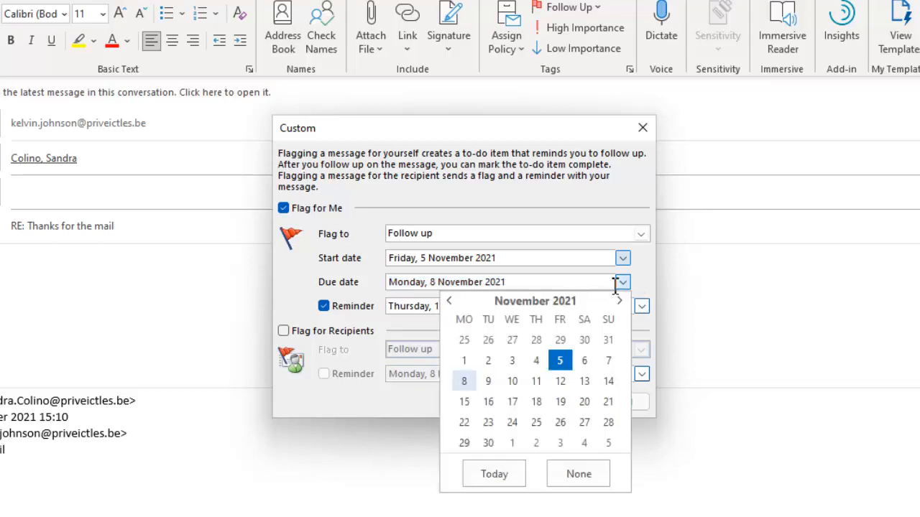
left_click(491, 375)
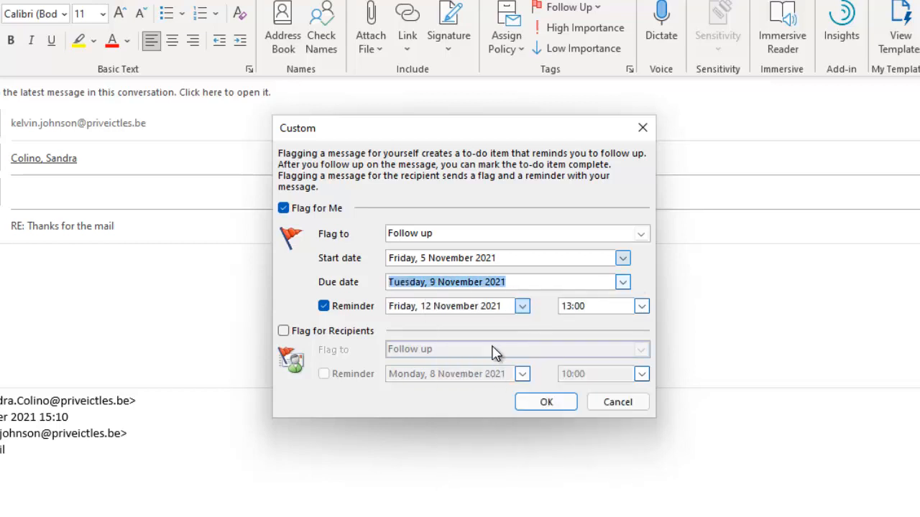
Set your own reminder date to Monday, 8 November 2021 and apply the custom flag to the message
left_click(522, 307)
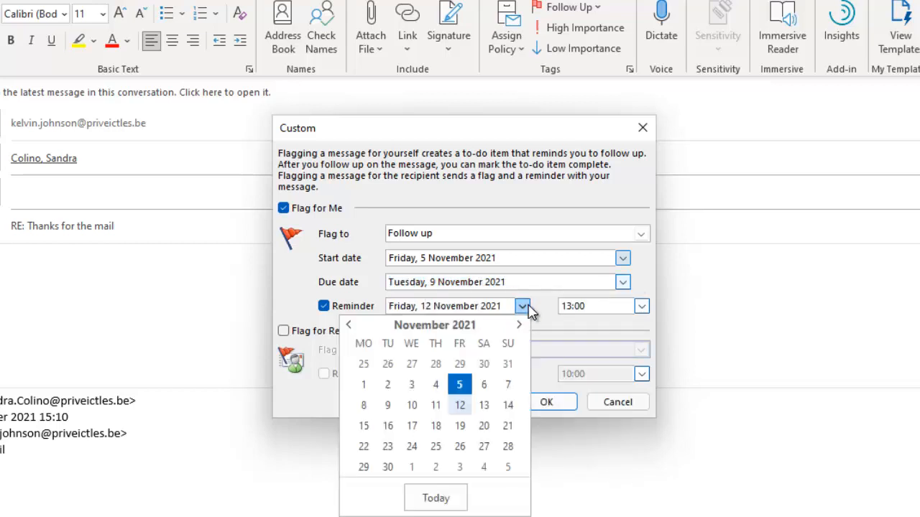
left_click(364, 406)
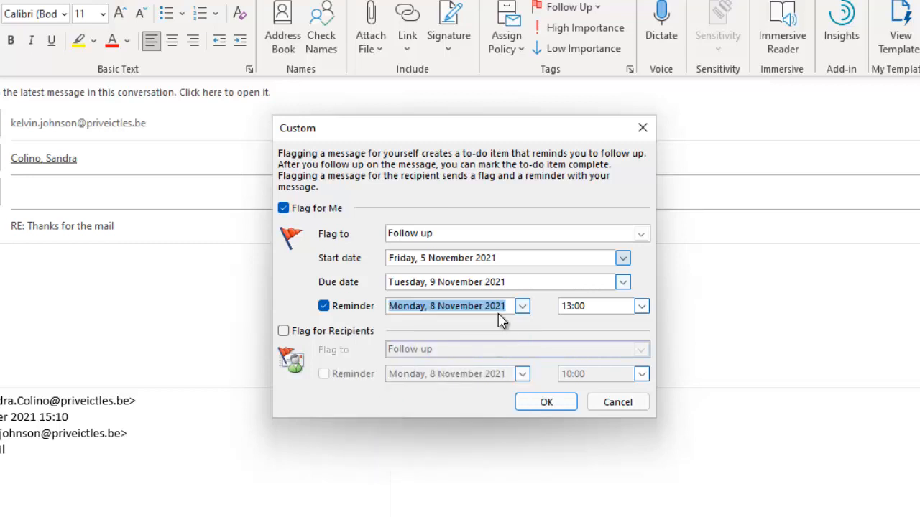
left_click(545, 402)
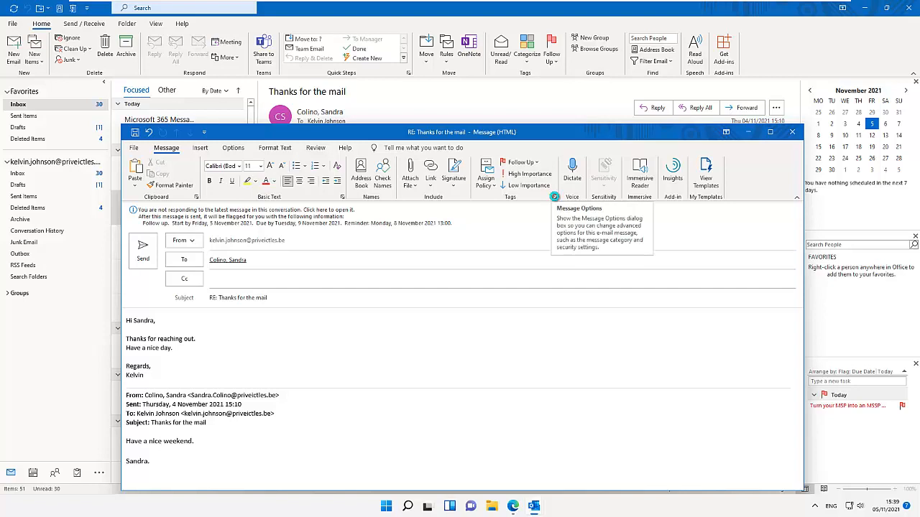
Open the message's advanced options and set its importance to High
left_click(555, 198)
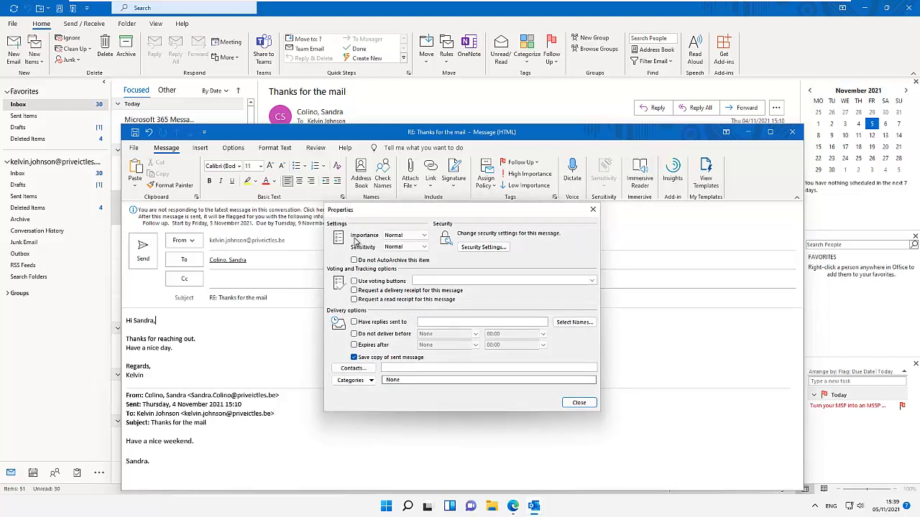
left_click(392, 240)
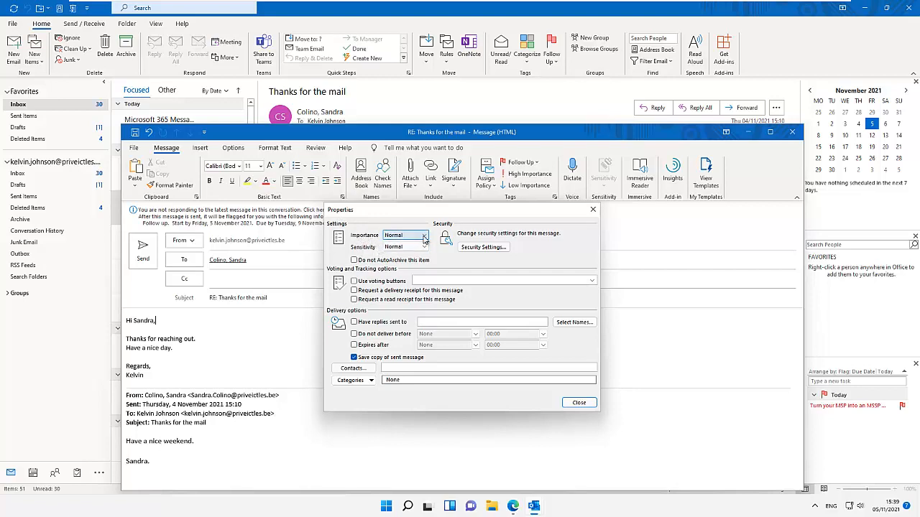
left_click(424, 238)
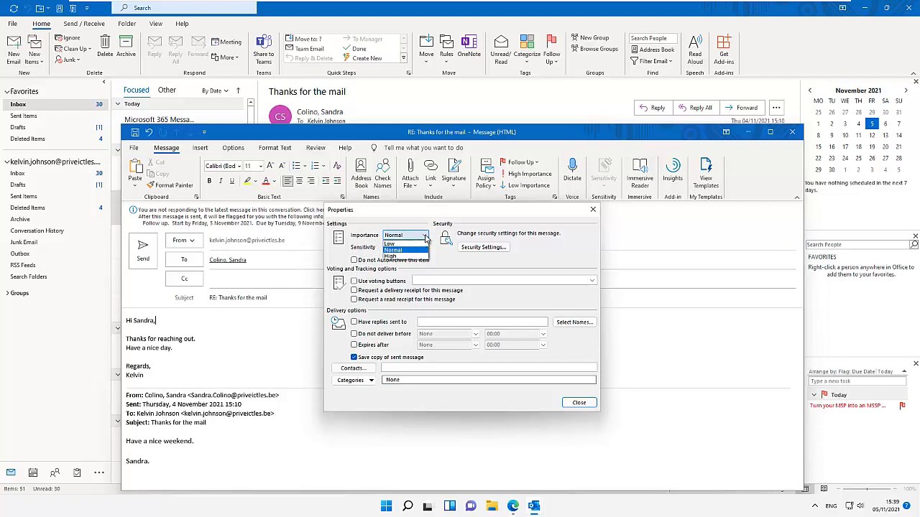
left_click(394, 262)
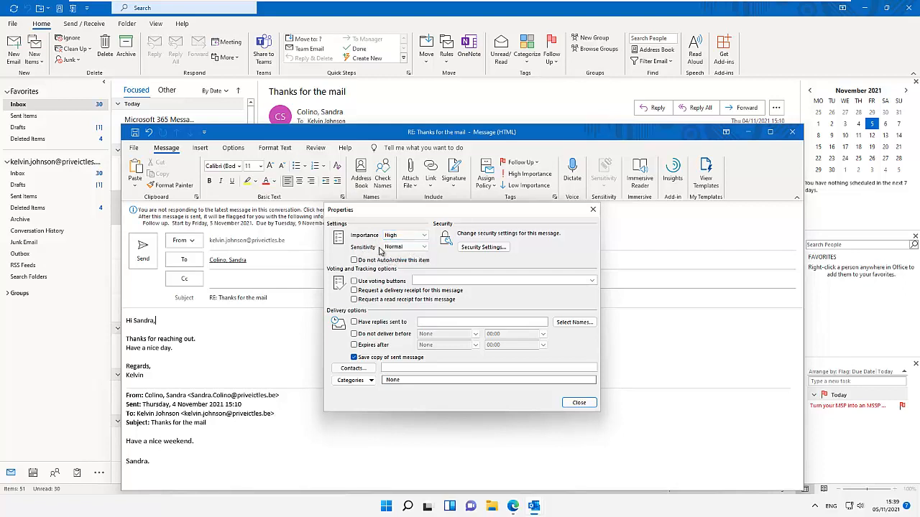
Review the available sensitivity levels in the message properties
left_click(424, 247)
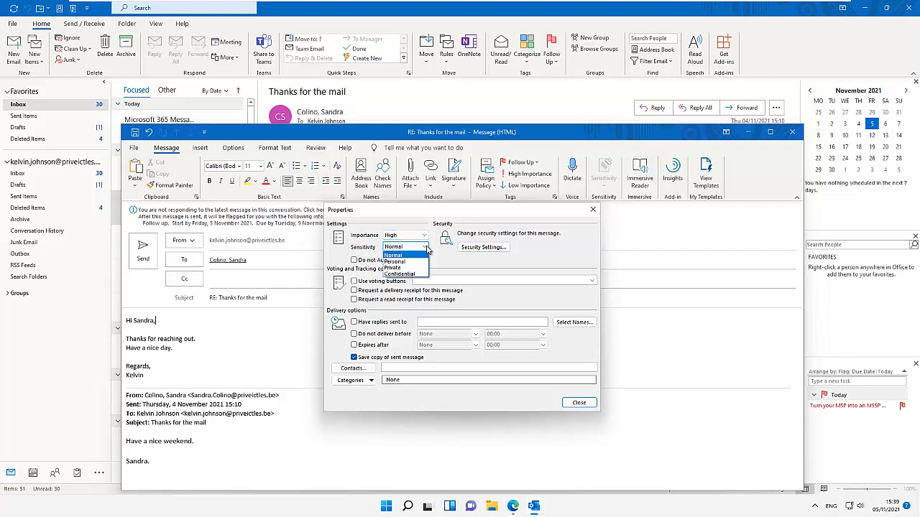
left_click(426, 248)
left_click(426, 249)
left_click(436, 255)
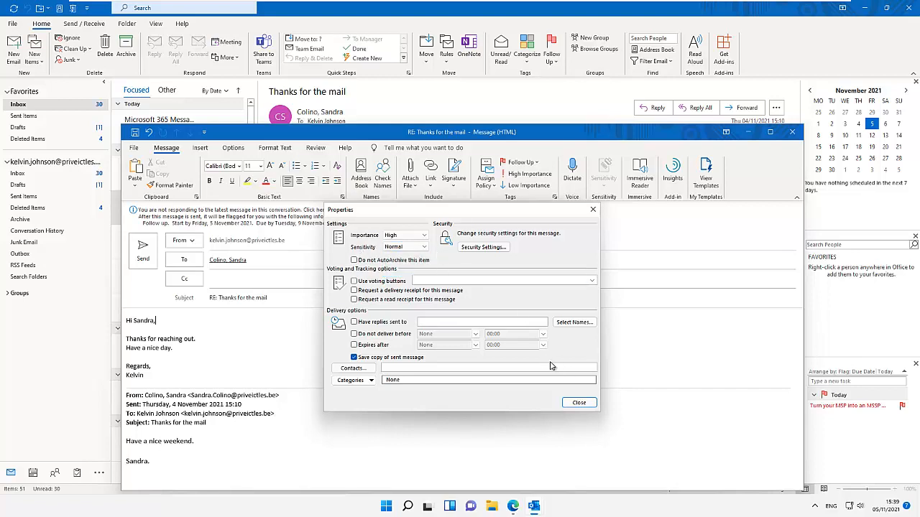
Close the message properties and send the reply marked with High Importance
left_click(579, 402)
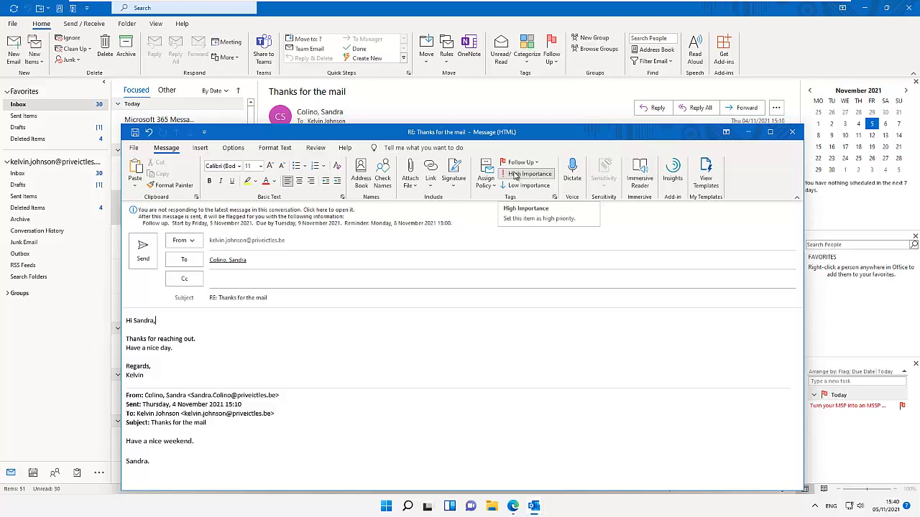
left_click(515, 175)
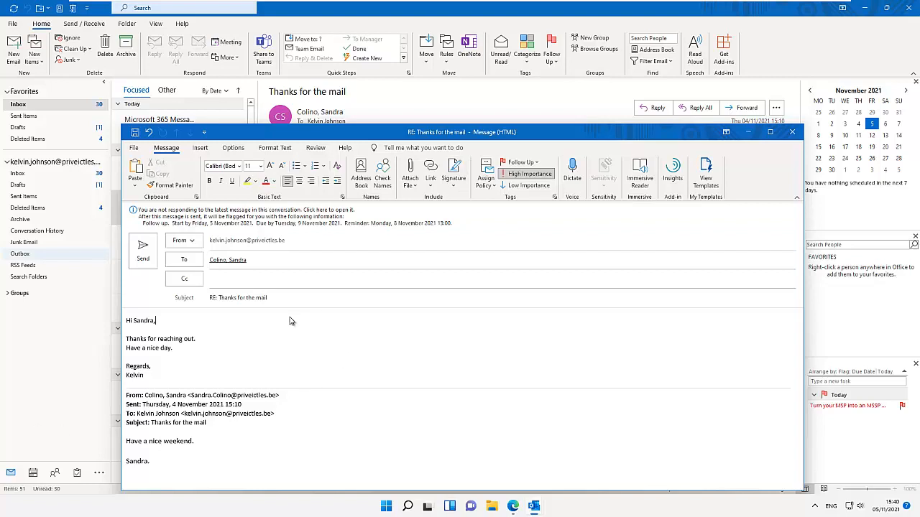
left_click(144, 255)
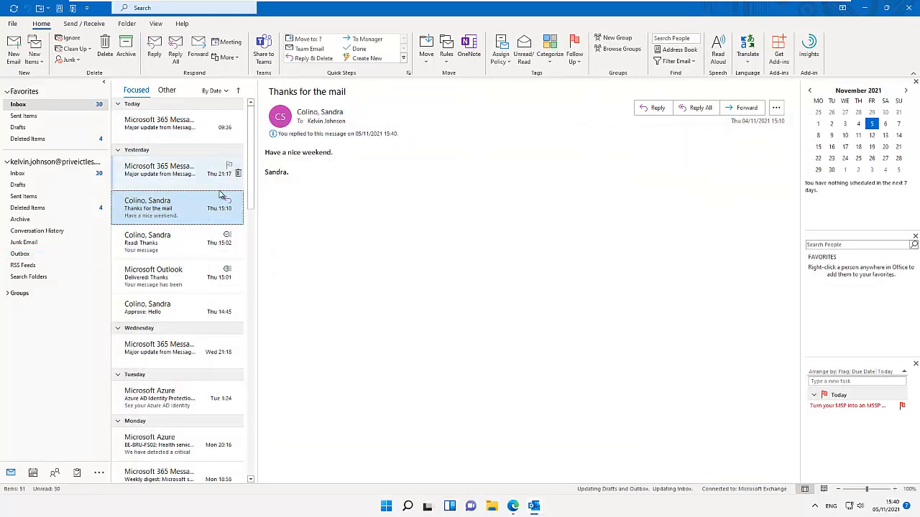
Switch to the recipient's inbox in Outlook on the web in Edge and open and expand the "Thanks for the mail" conversation
left_click(515, 507)
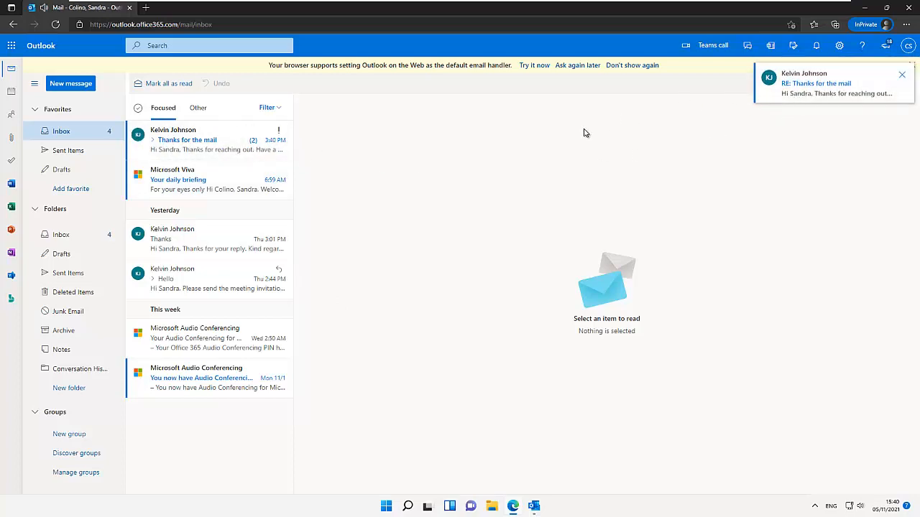
left_click(152, 143)
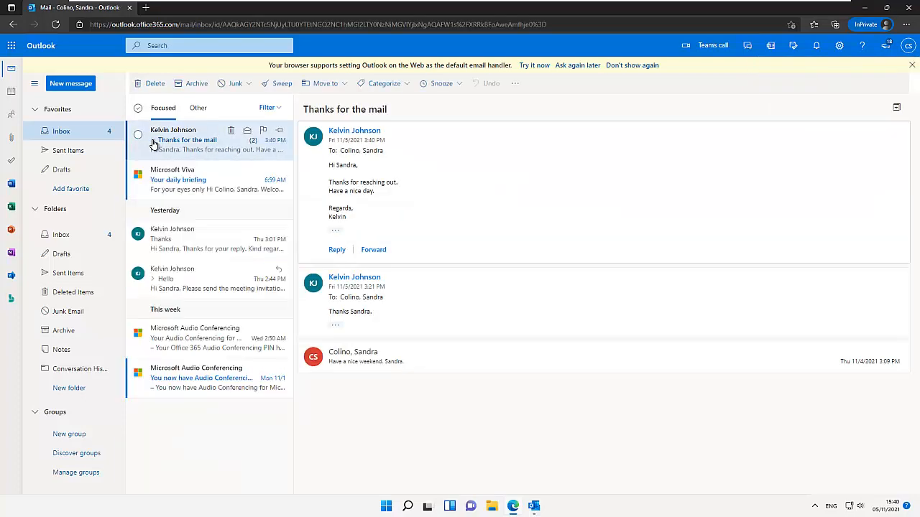
left_click(153, 144)
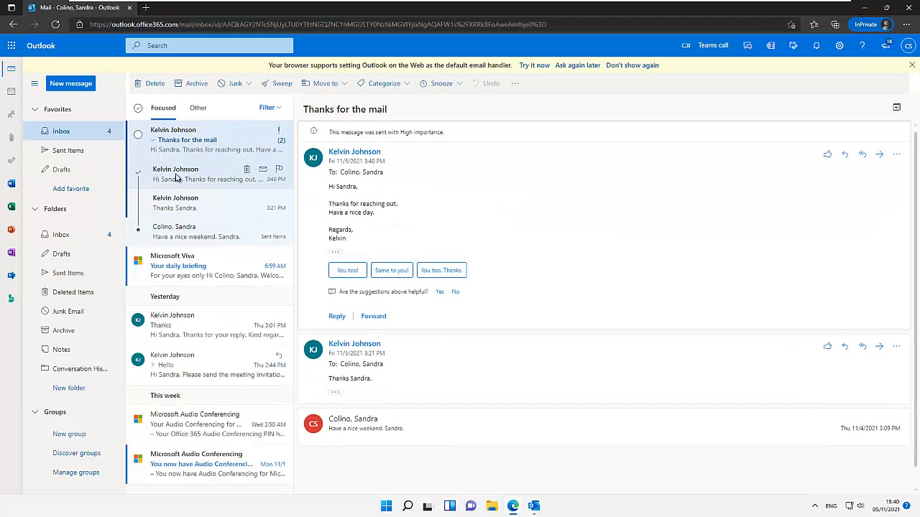